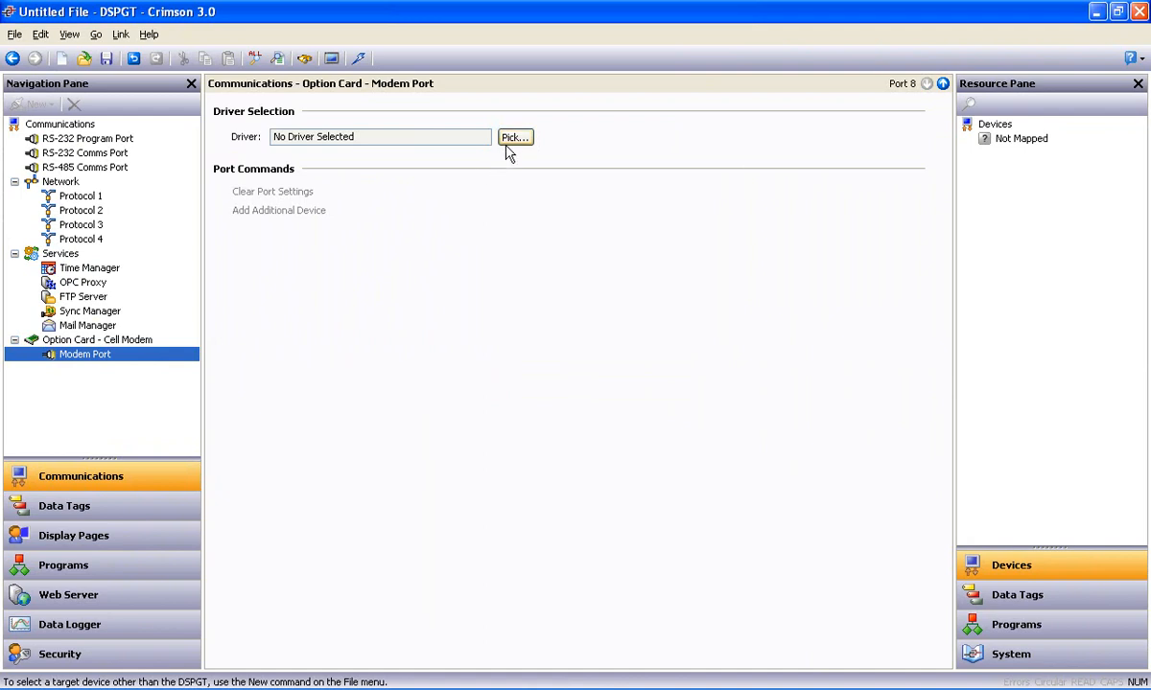
# - Assign the PPP and Modem Client driver from Cellular Modem Driver to the option card's modem port
pyautogui.click(507, 142)
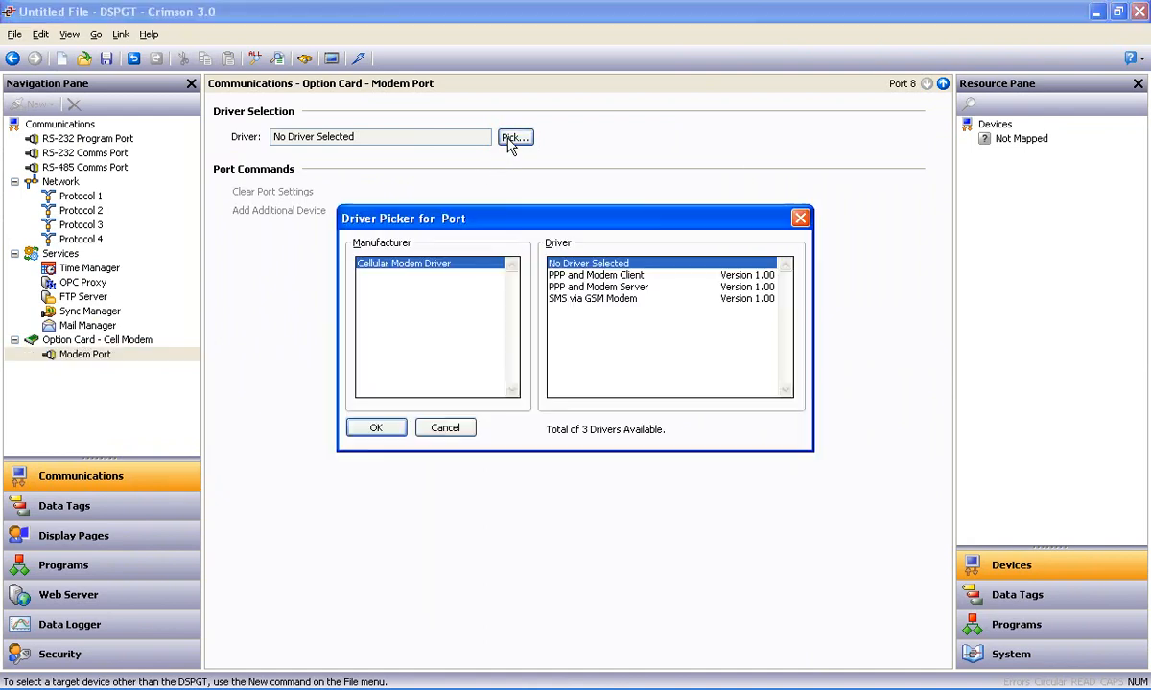
pyautogui.click(556, 275)
pyautogui.click(392, 427)
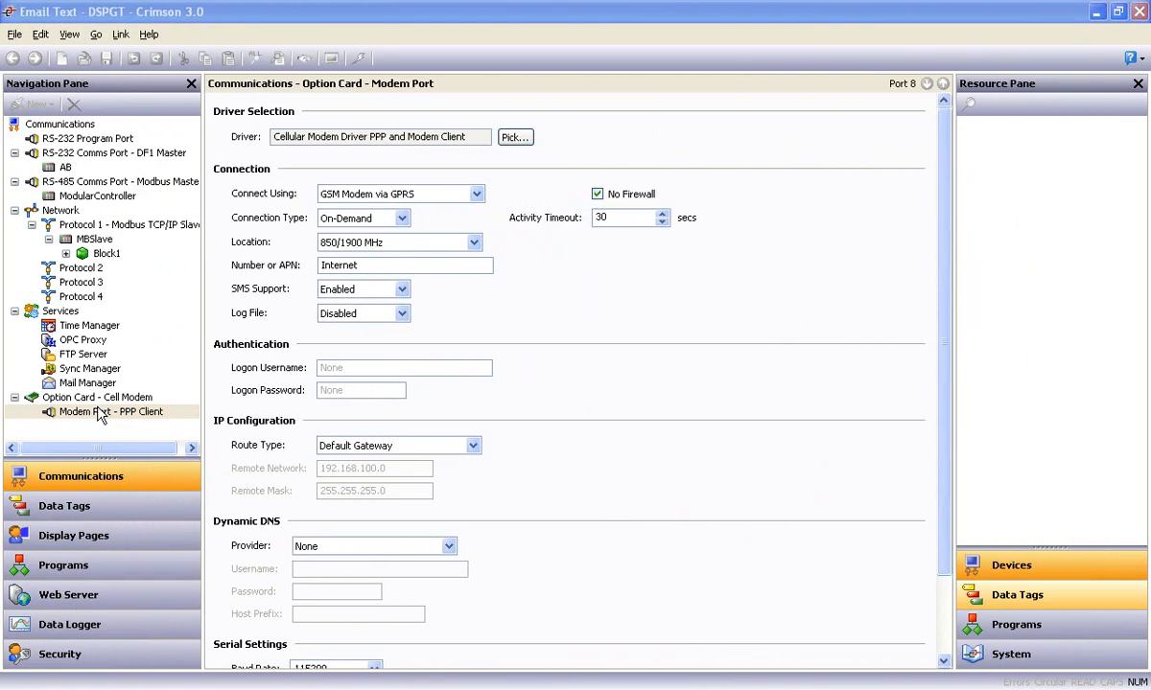
# - Configure the modem port's connection to use GSM Modem via GPRS, On-Demand connection type and enabled SMS support
pyautogui.click(100, 411)
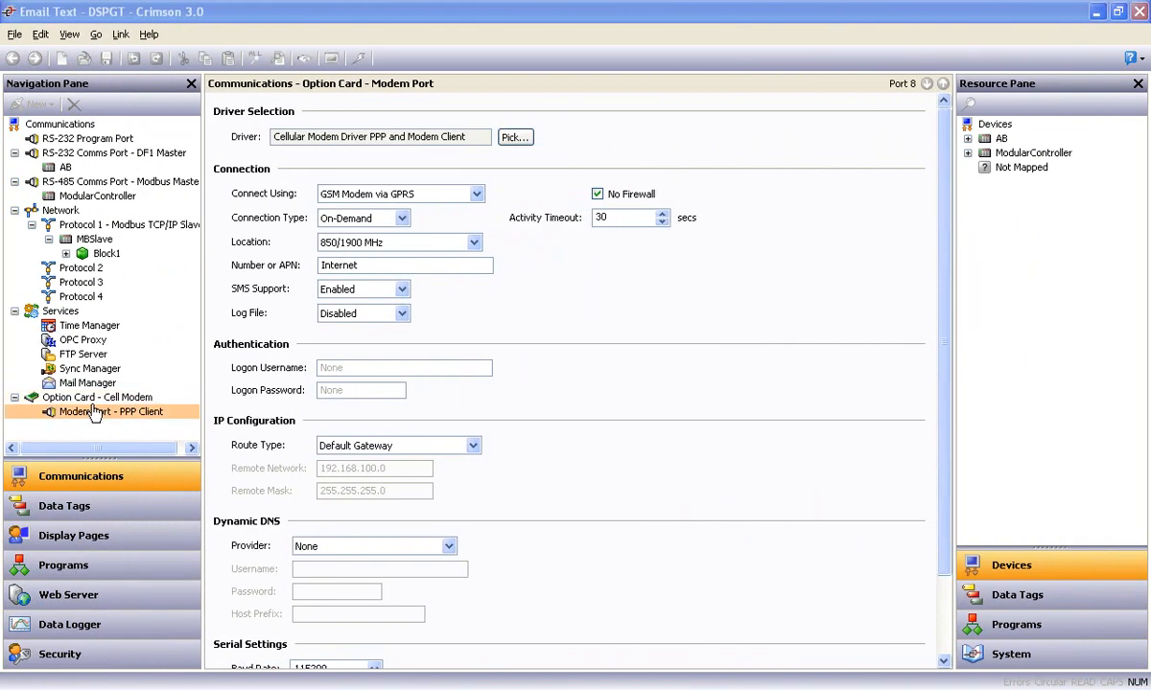
pyautogui.click(477, 194)
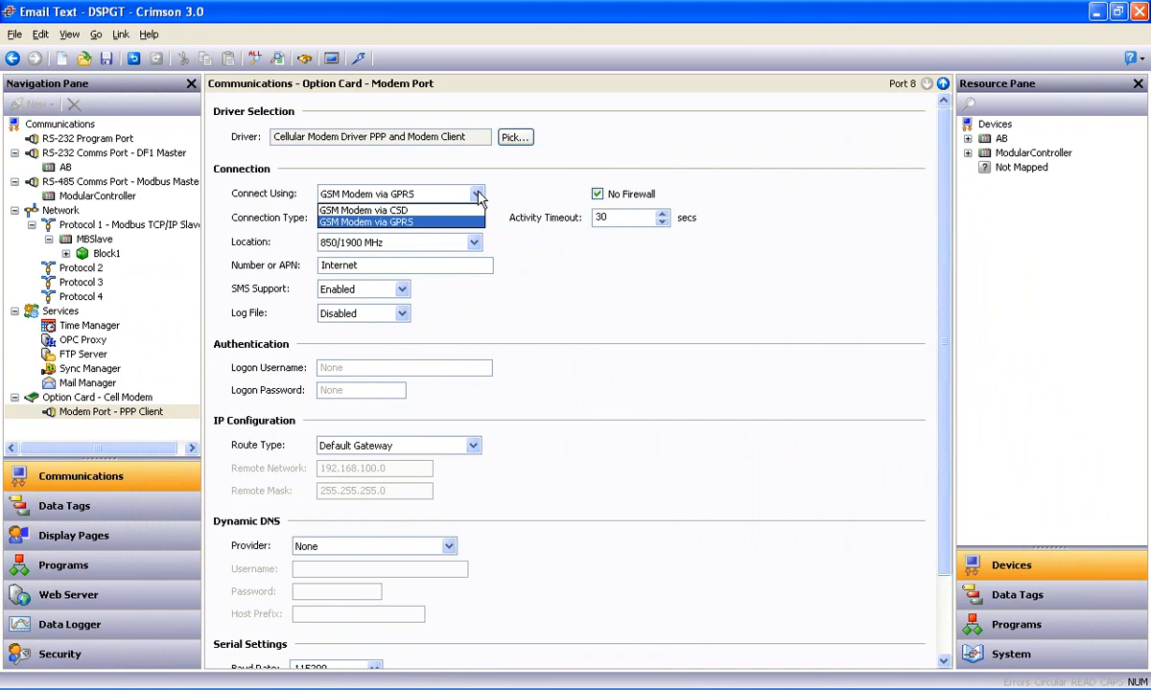
pyautogui.click(453, 191)
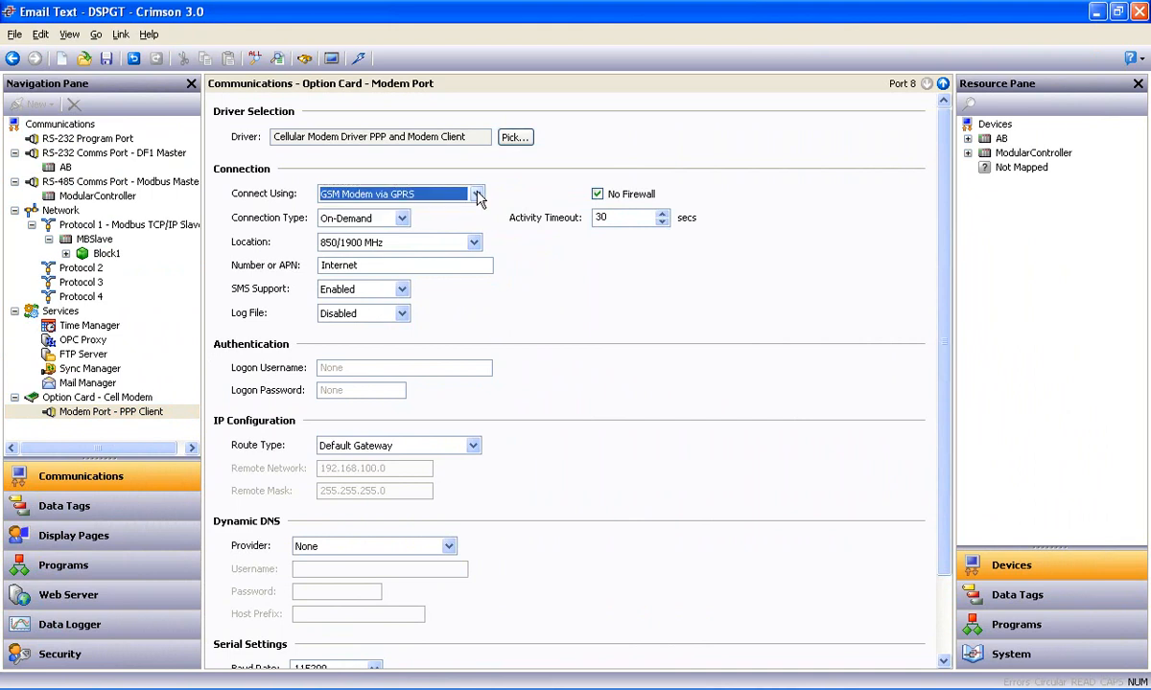
pyautogui.click(401, 218)
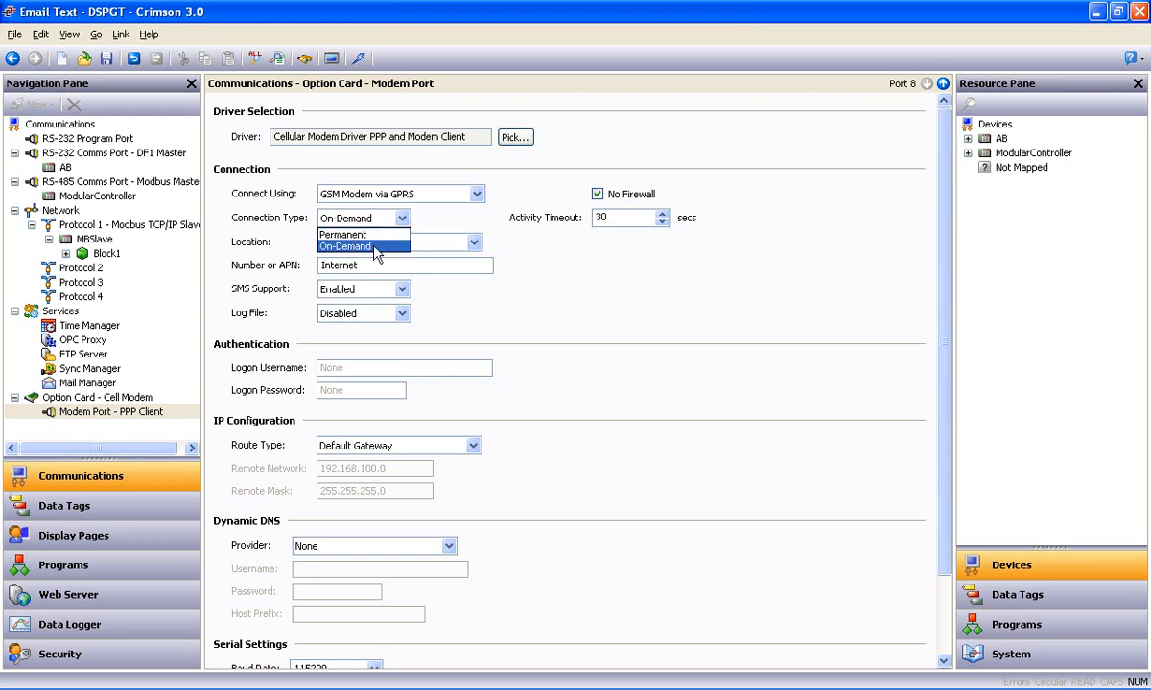
pyautogui.click(373, 247)
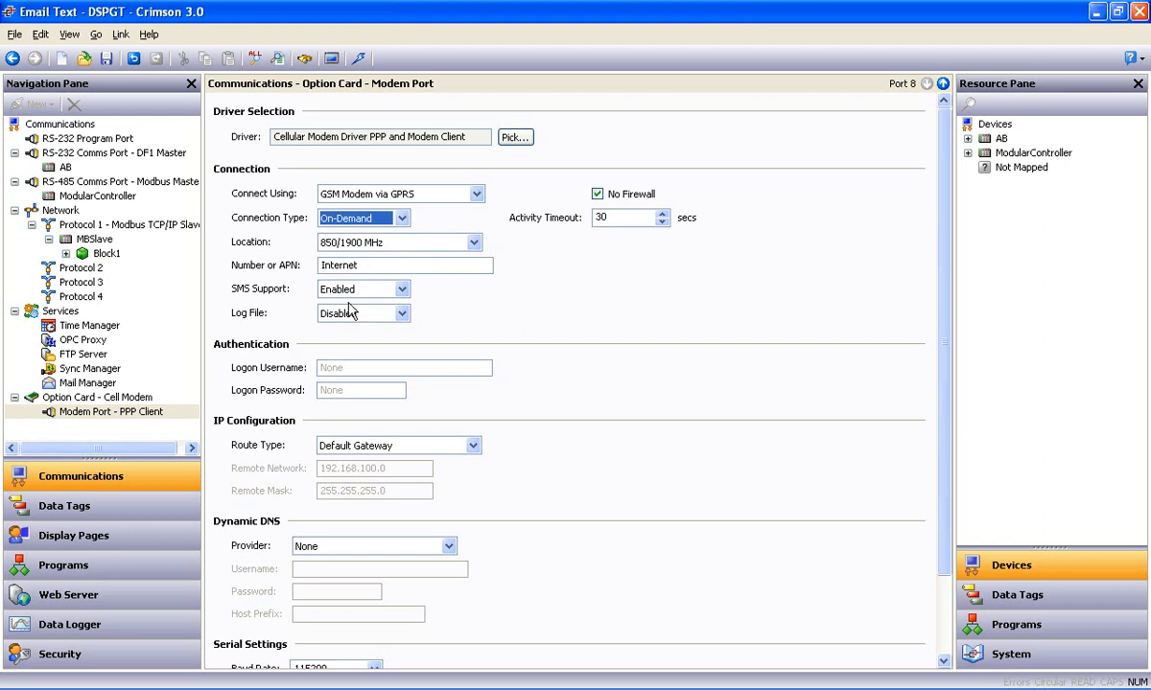
pyautogui.click(400, 292)
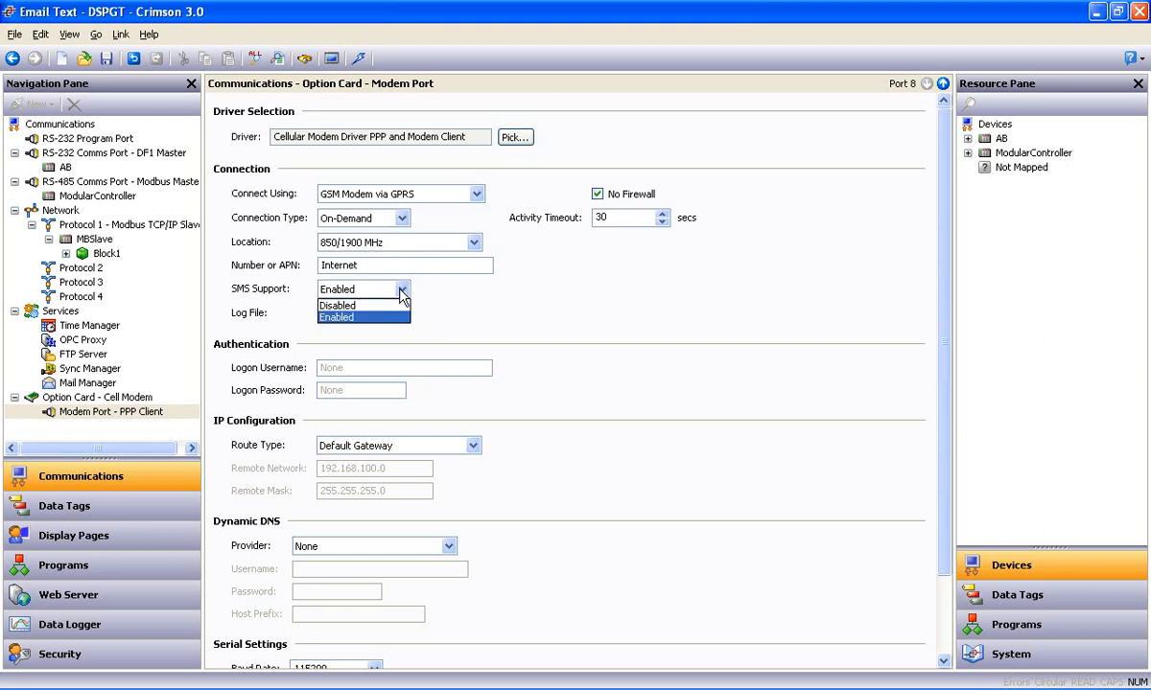
pyautogui.click(401, 293)
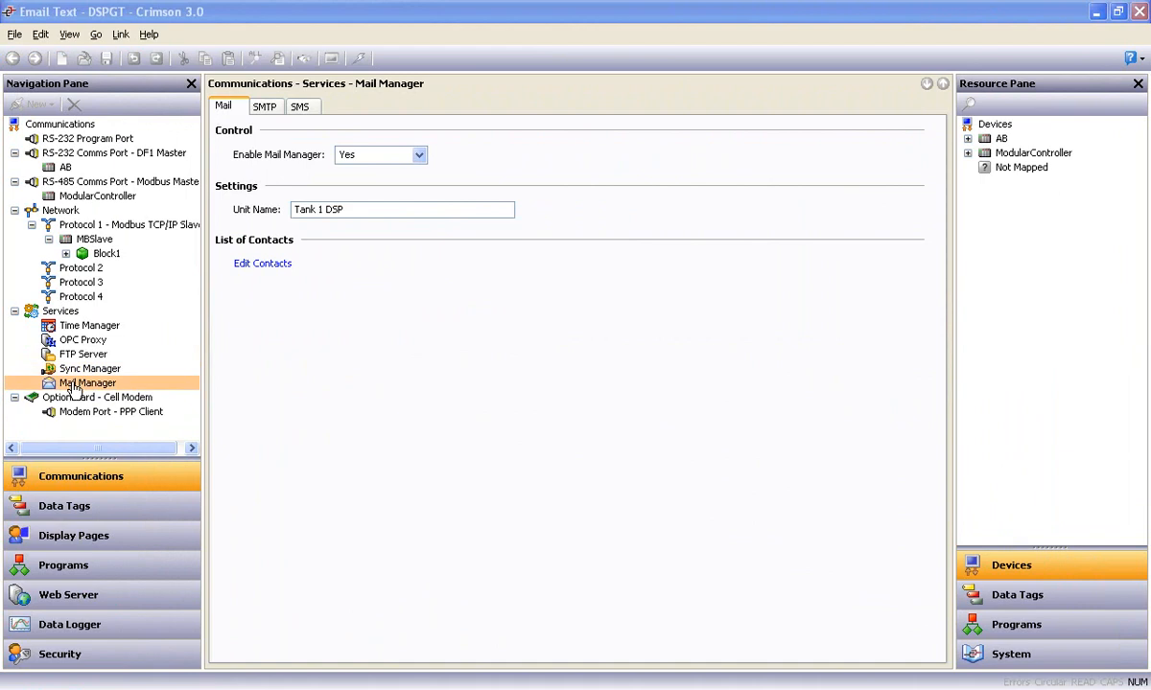
# - Set Enable Mail Manager to Yes in the Mail Manager service and review its list of contacts
pyautogui.click(64, 385)
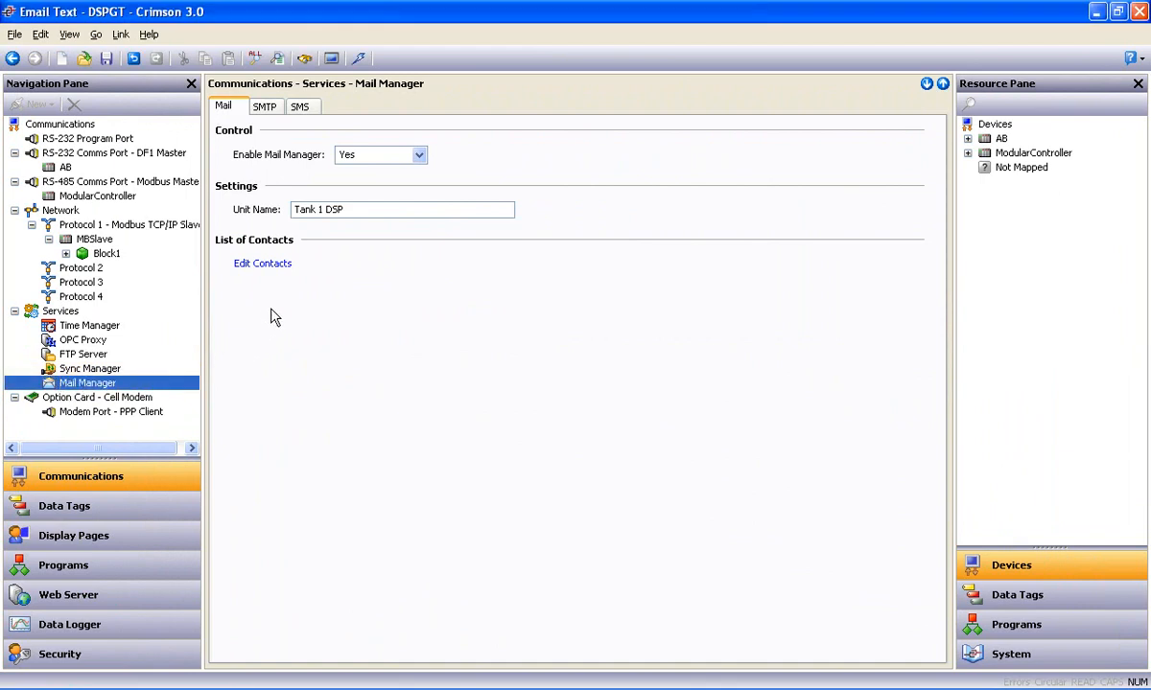
pyautogui.click(420, 159)
pyautogui.click(420, 159)
pyautogui.click(420, 159)
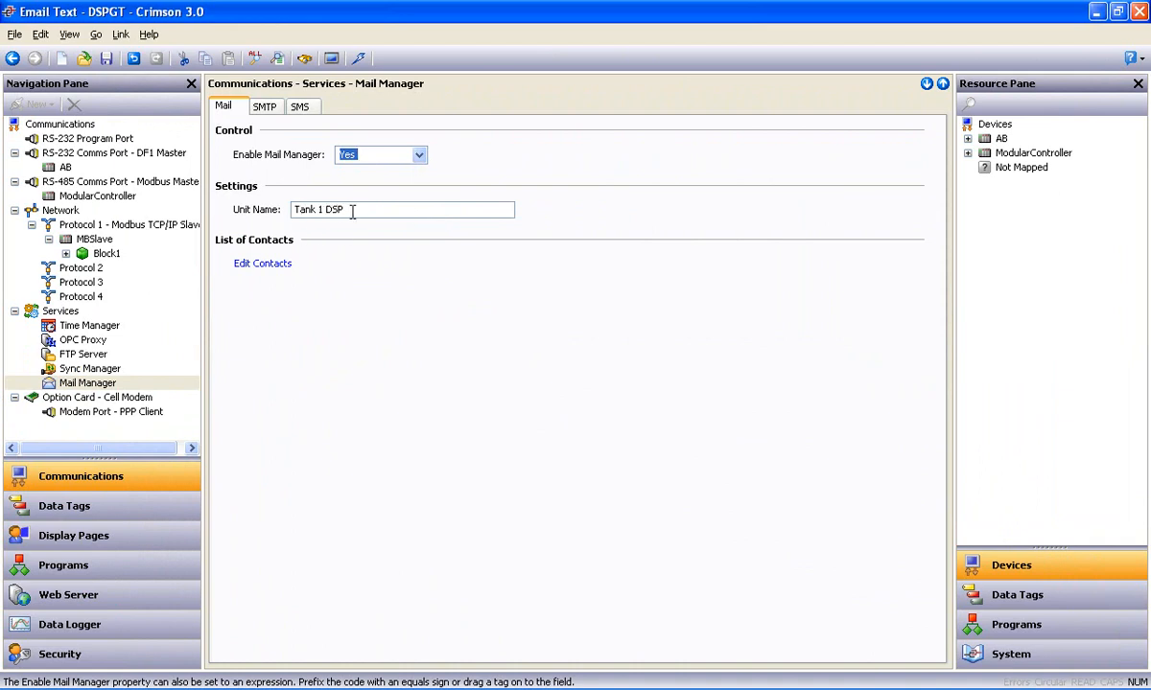
pyautogui.click(260, 265)
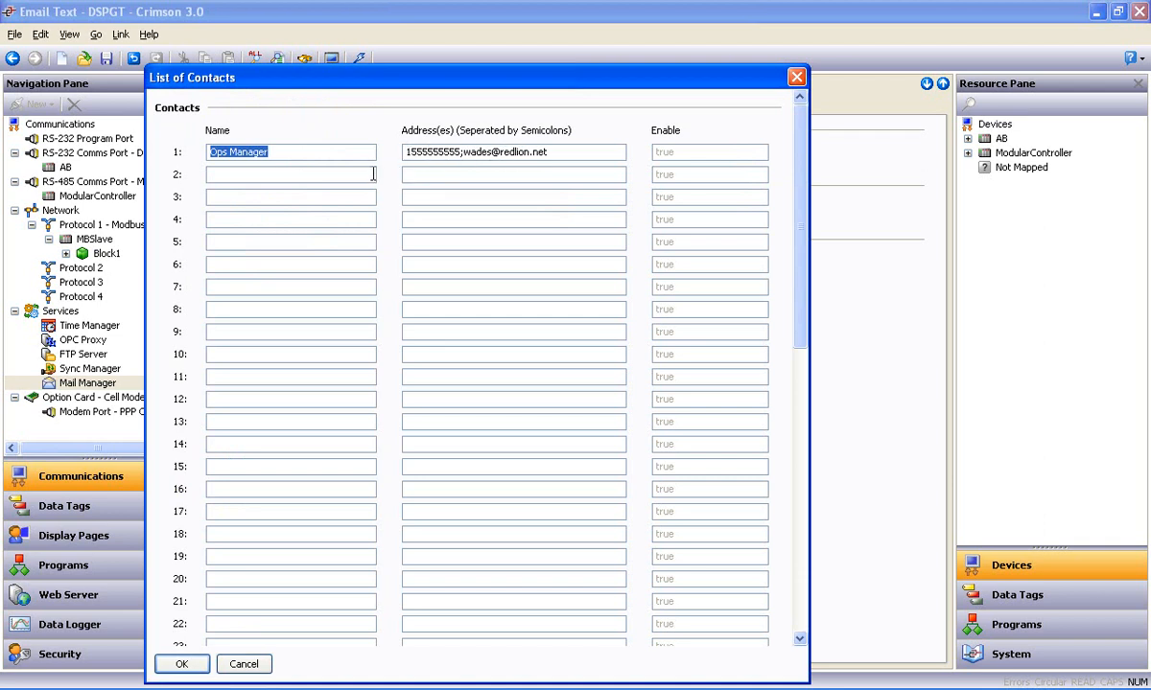
pyautogui.click(182, 665)
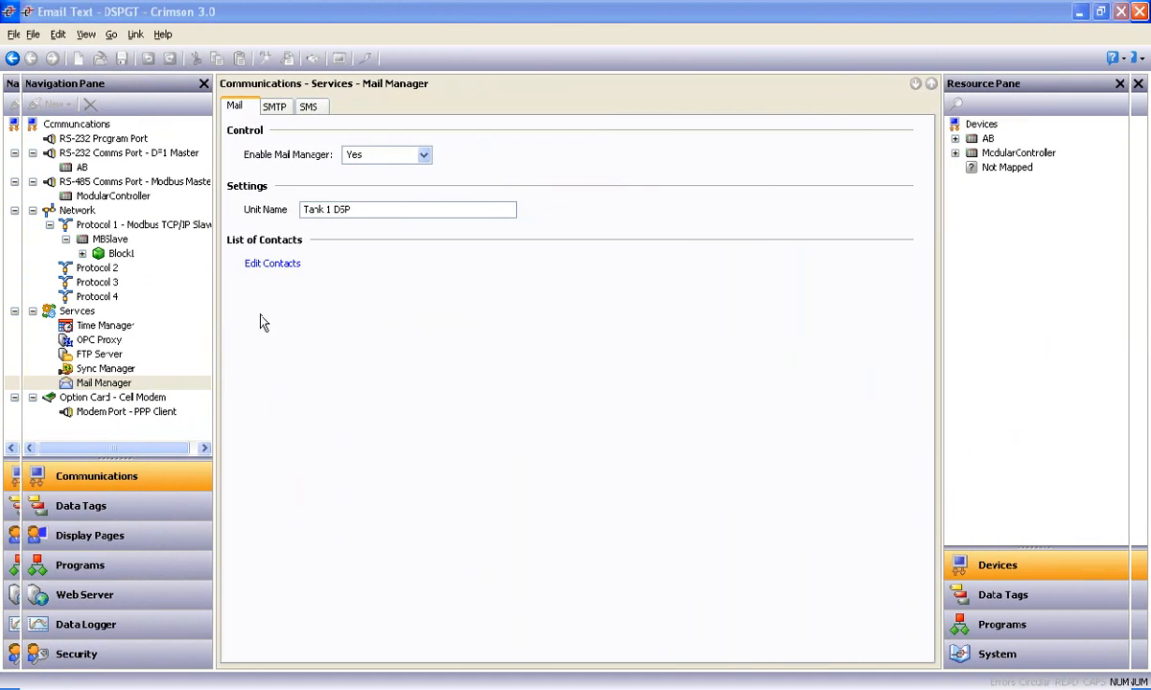
# - Review the Mail Manager's SMTP transport settings, including the display name and e-mail address of the reverse path
pyautogui.click(265, 107)
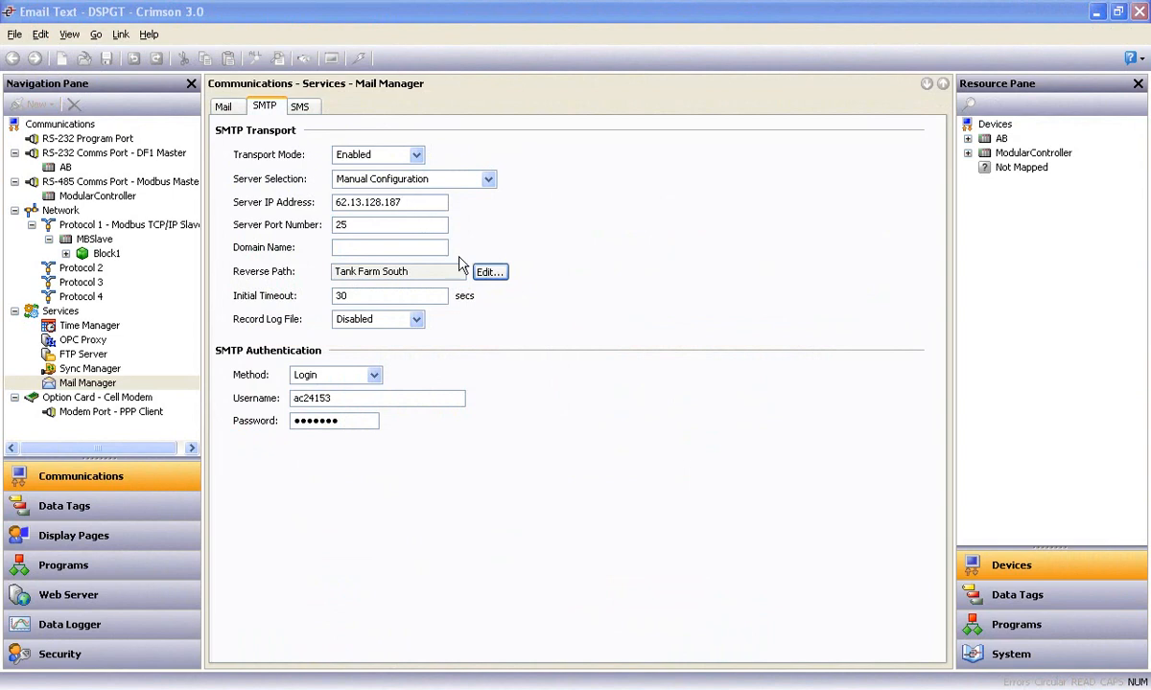
pyautogui.click(489, 273)
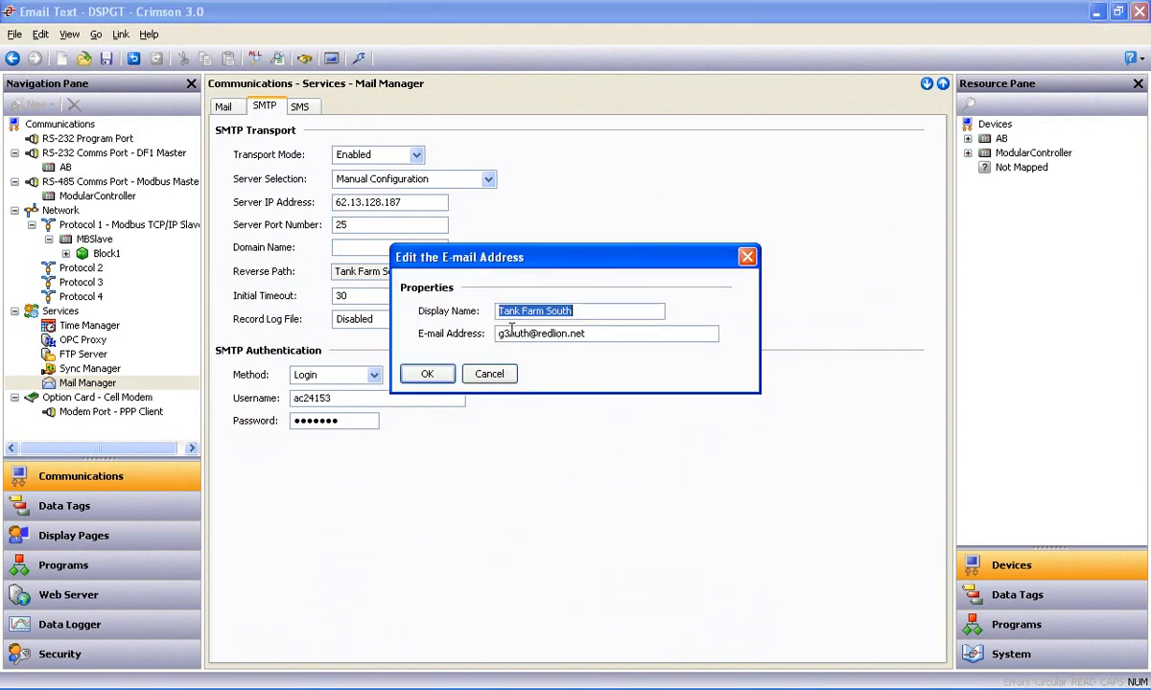
pyautogui.click(429, 375)
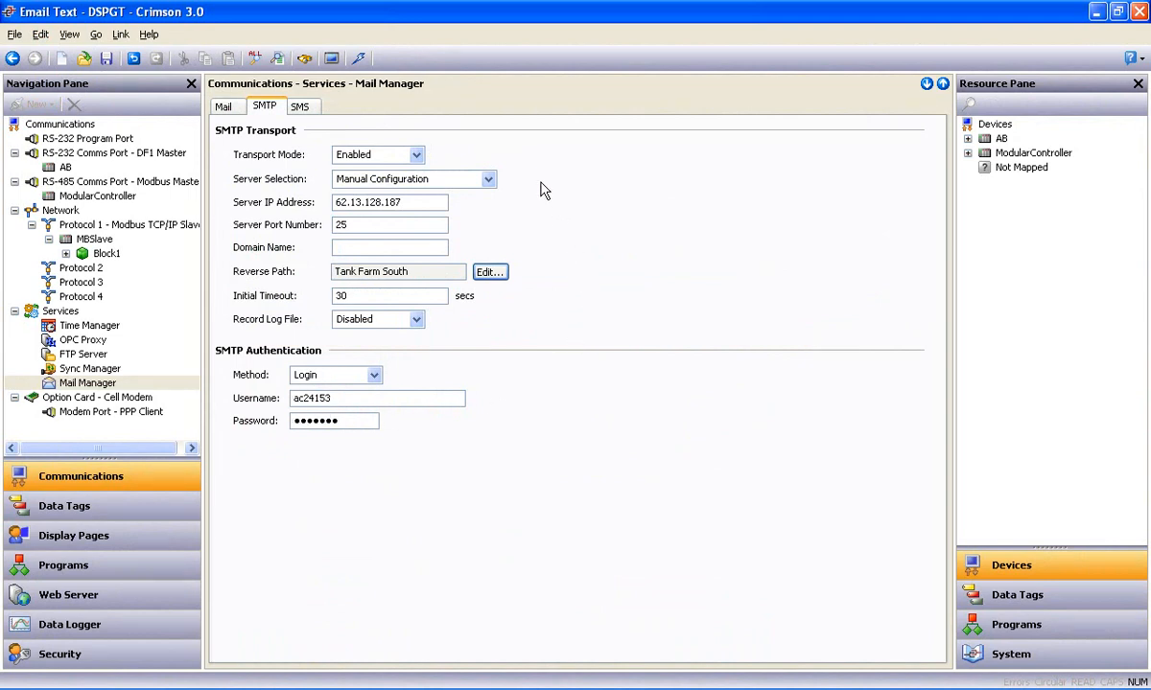
# - Check the transport mode in the Mail Manager's SMS settings
pyautogui.click(302, 107)
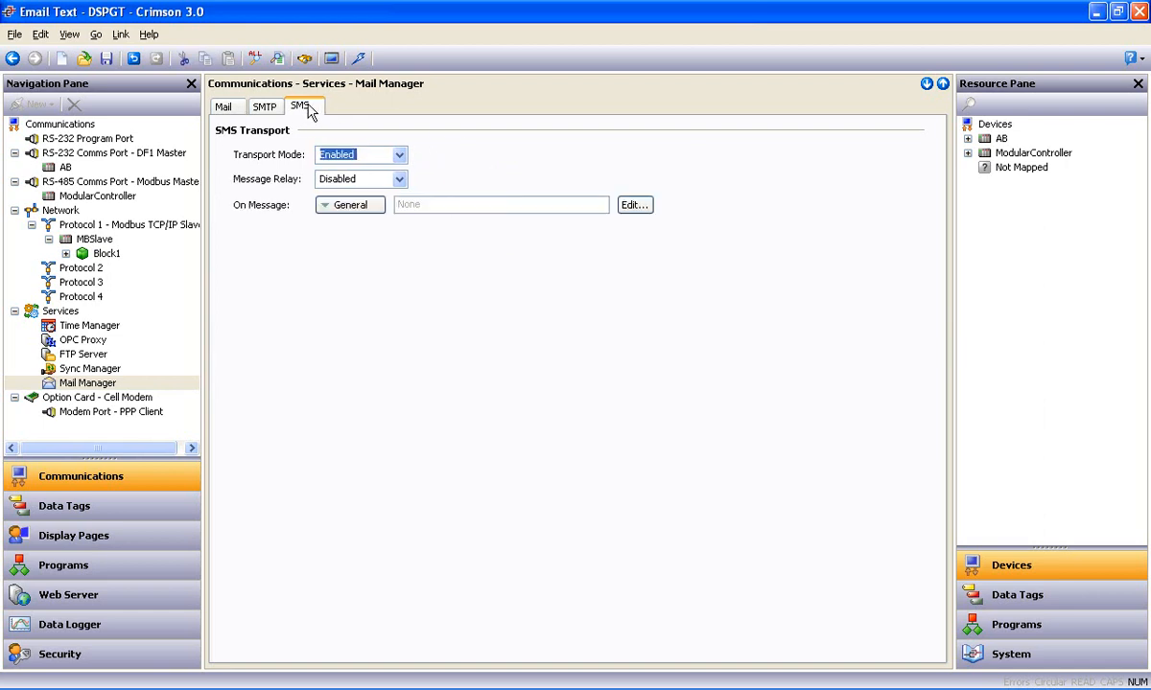
pyautogui.click(399, 156)
pyautogui.click(399, 157)
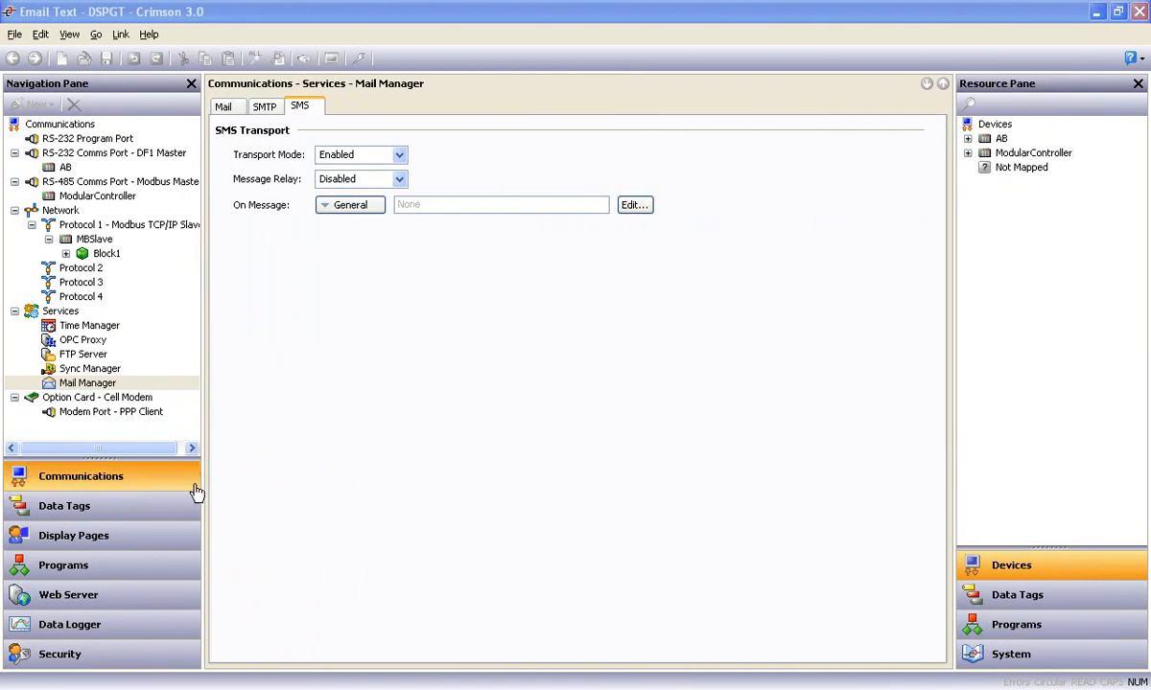
# - Set Alarm 1 of the Loop1.PV data tag to Absolute High with the event name "Tank 1 Level Too High!"
pyautogui.click(86, 506)
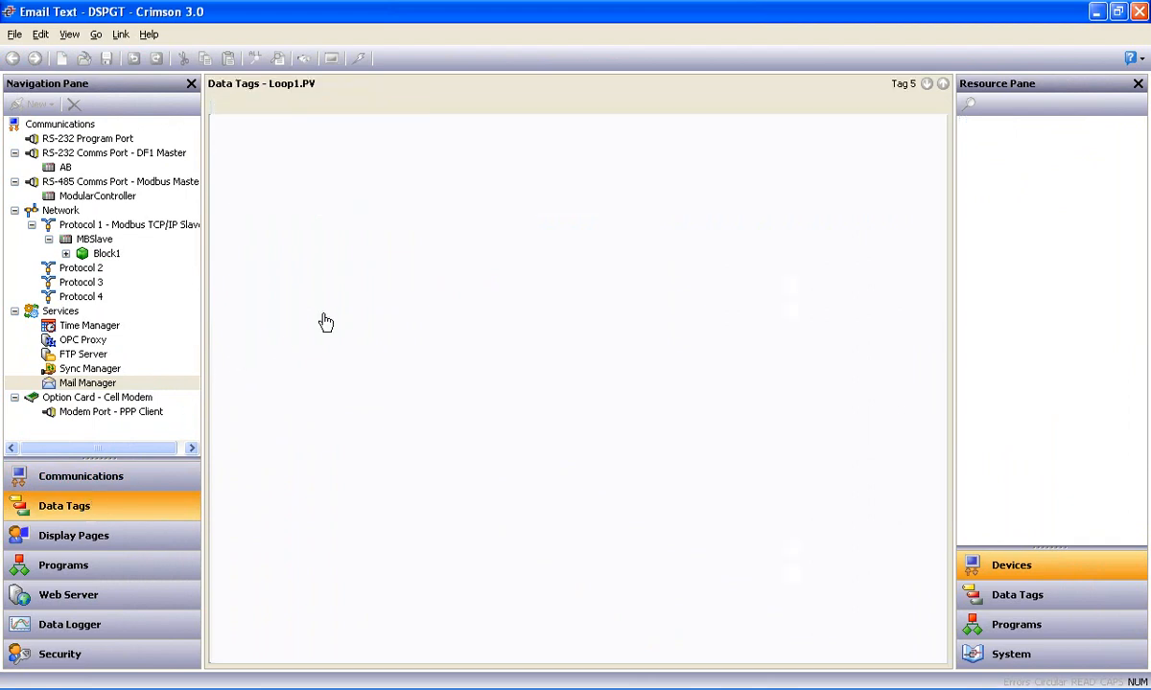
pyautogui.click(455, 155)
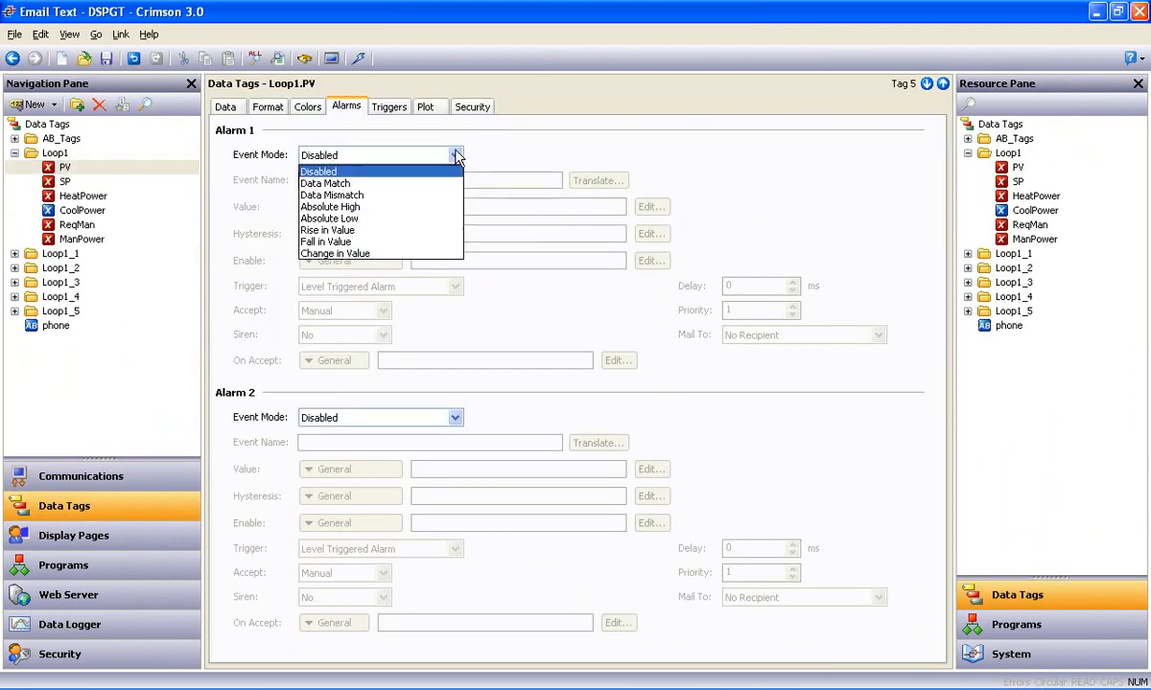
pyautogui.click(368, 208)
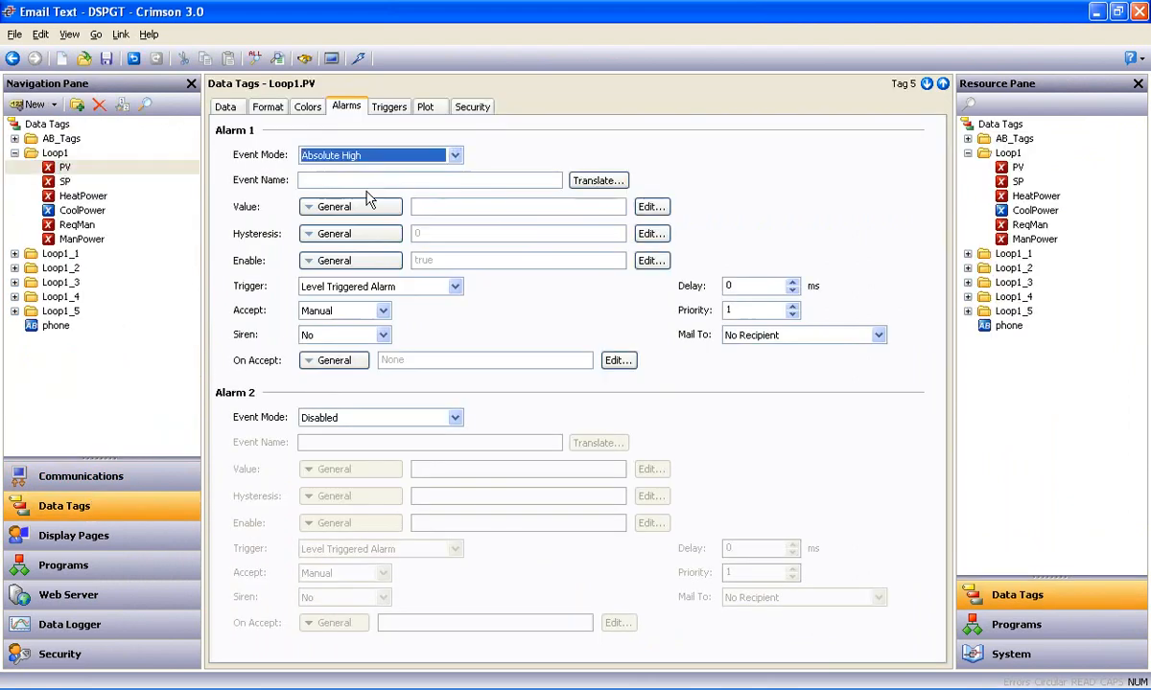
pyautogui.write('Tank 1 Level Too')
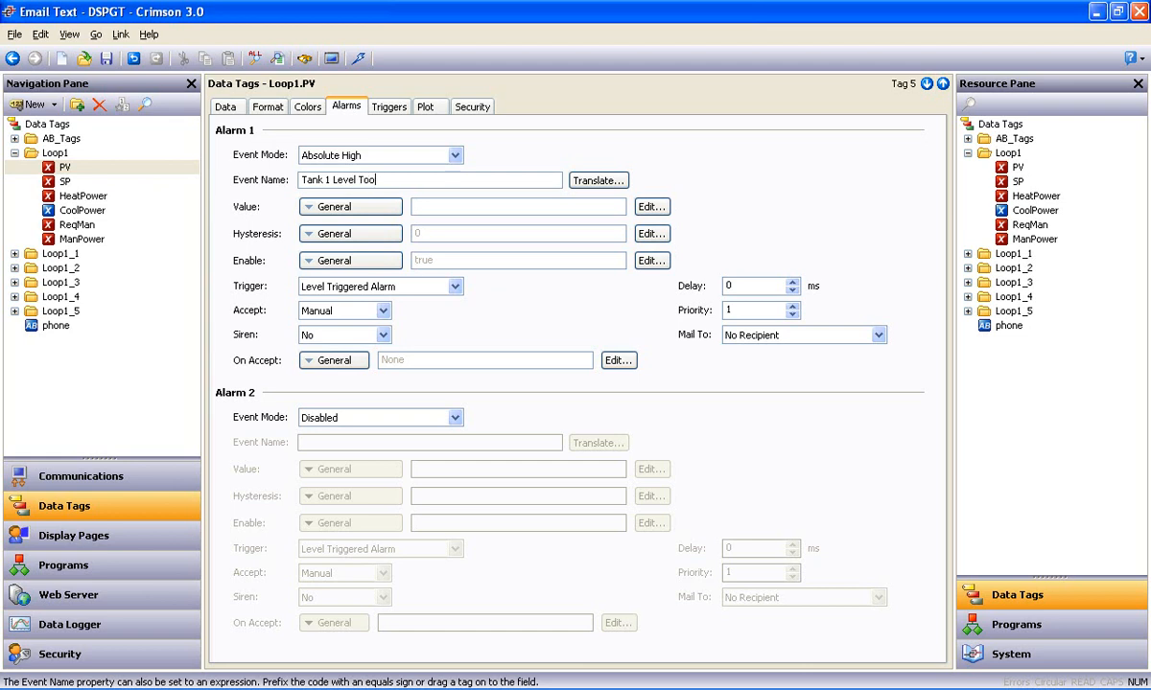
pyautogui.write(' High!')
pyautogui.hotkey('ctrl', 'a')
# - Set Alarm 1's value to 850 and its mail recipient to Ops Manager
pyautogui.click(486, 209)
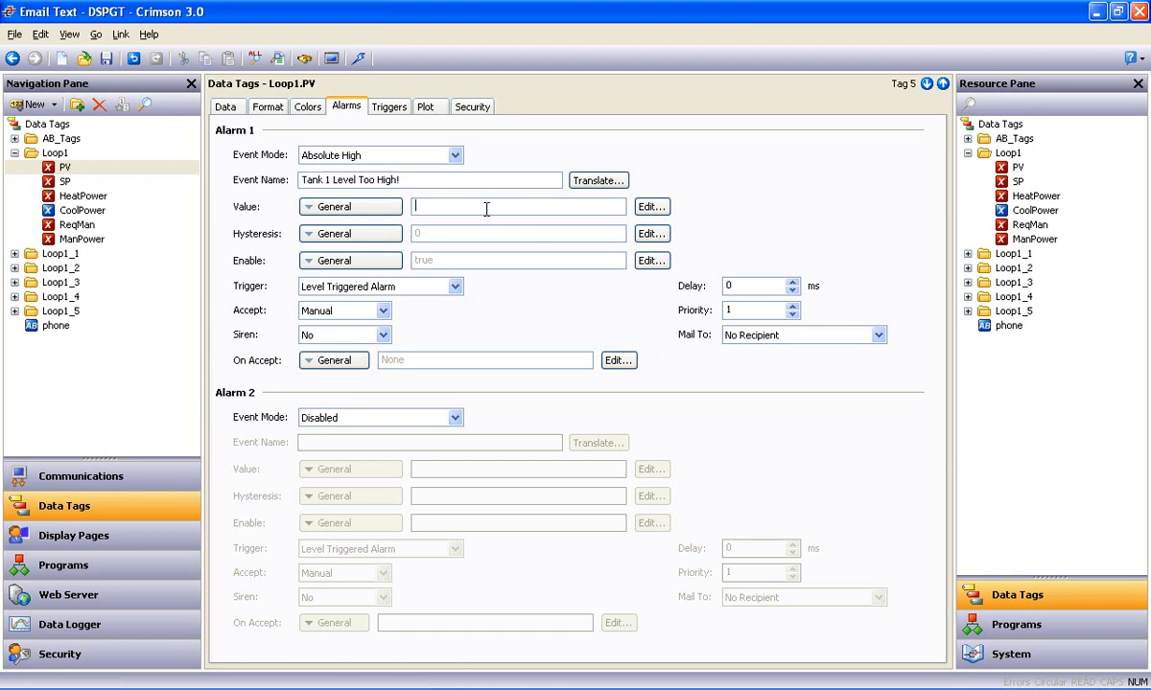
pyautogui.write('850')
pyautogui.hotkey('ctrl', 'a')
pyautogui.click(878, 336)
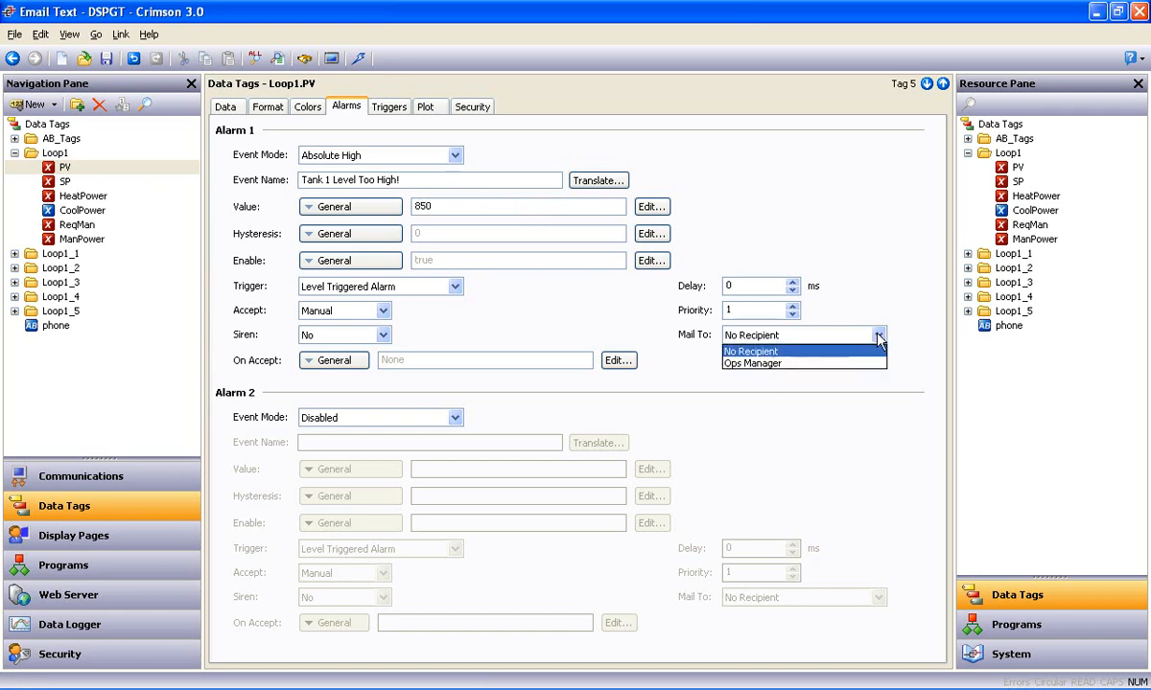
pyautogui.click(782, 363)
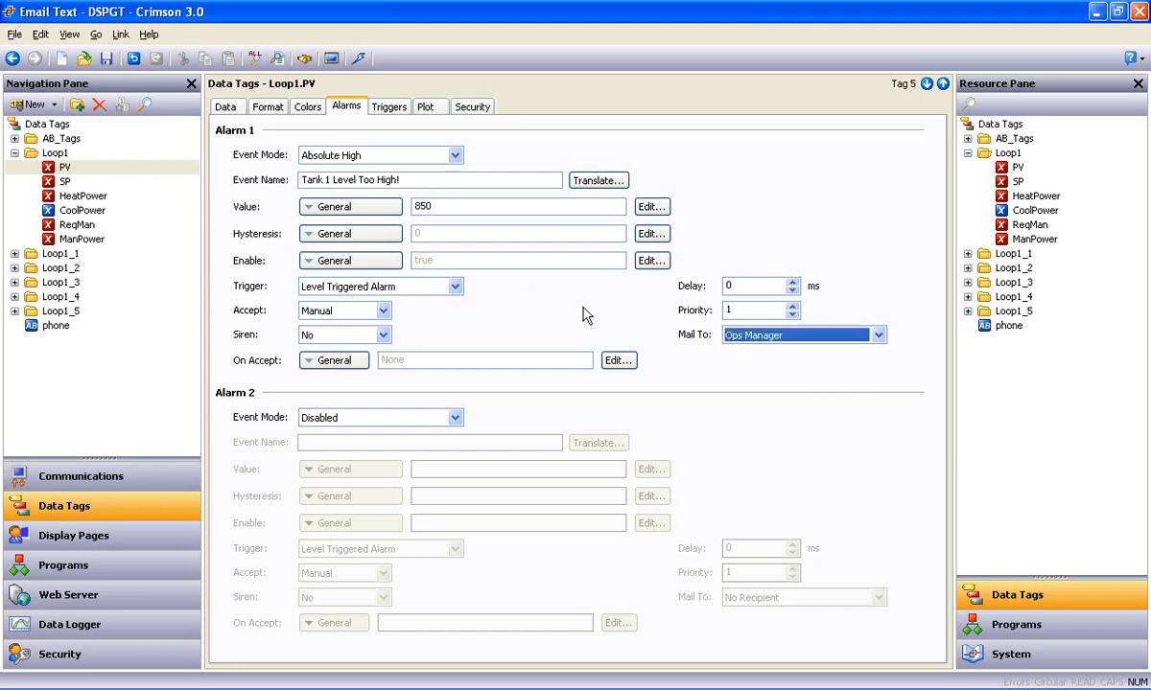